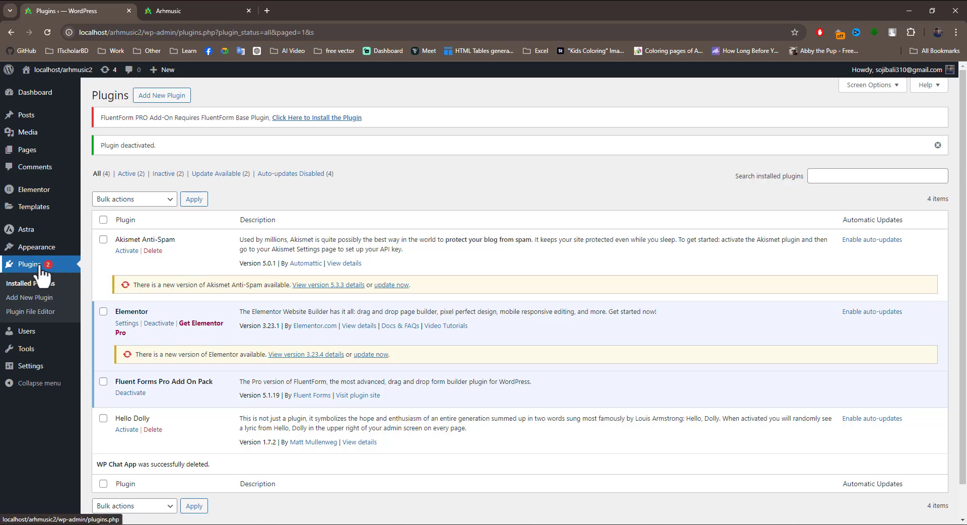
Search the plugin directory for "wp chat app", and install and activate the WP Chat App plugin.
left_click(164, 104)
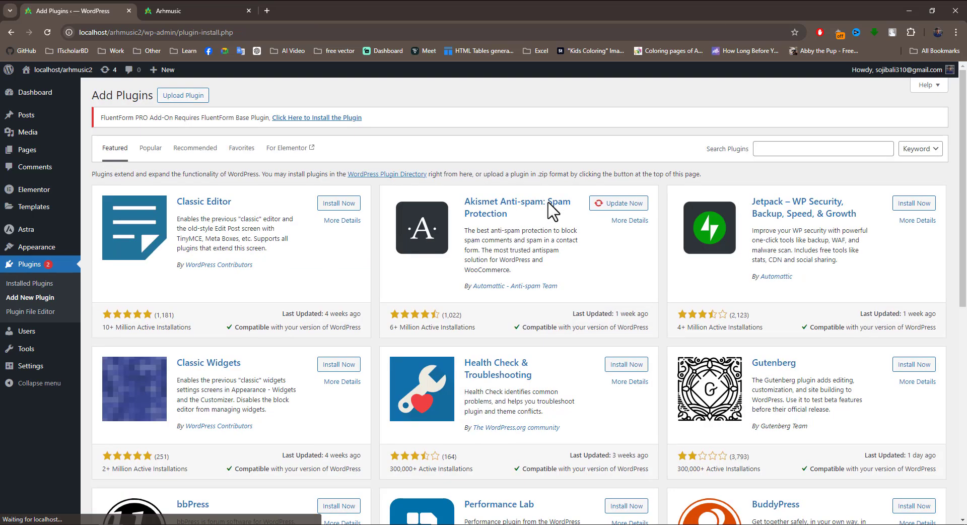
left_click(787, 148)
type("wp ")
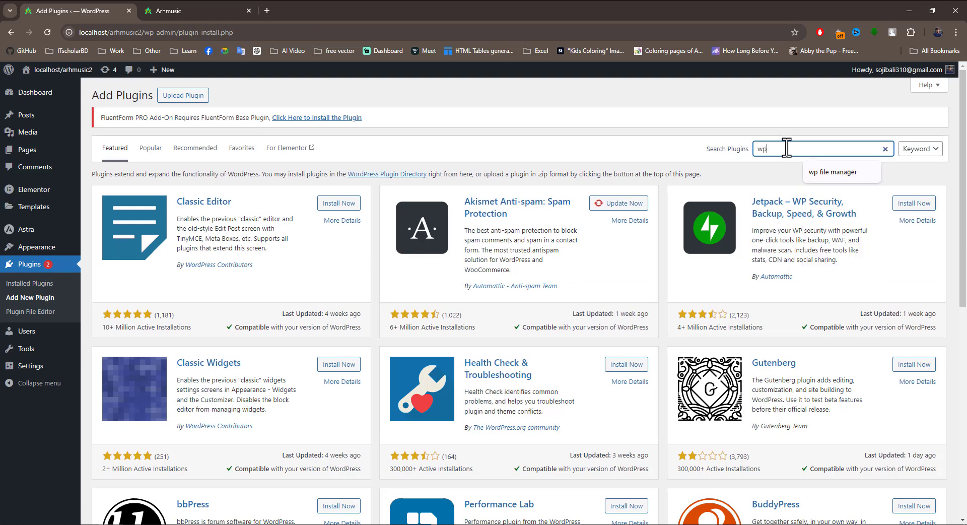
type("chat app")
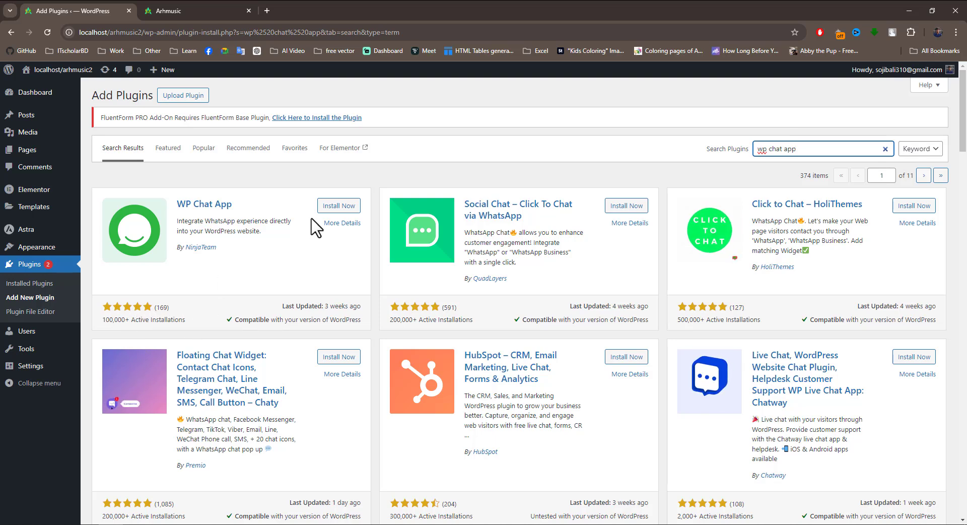
left_click(334, 210)
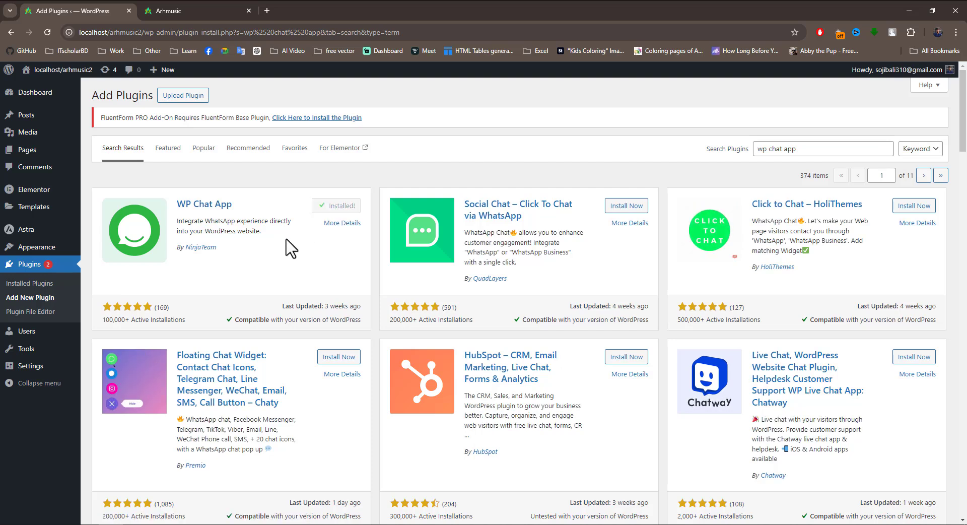
left_click(342, 209)
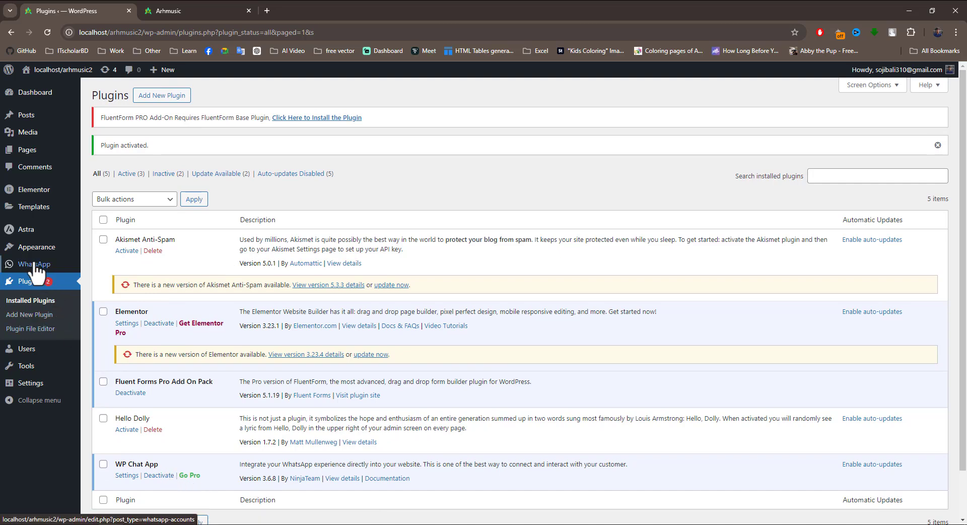
Open the live site in a separate browser tab and check its home page for a chat button.
mouse_move(31, 266)
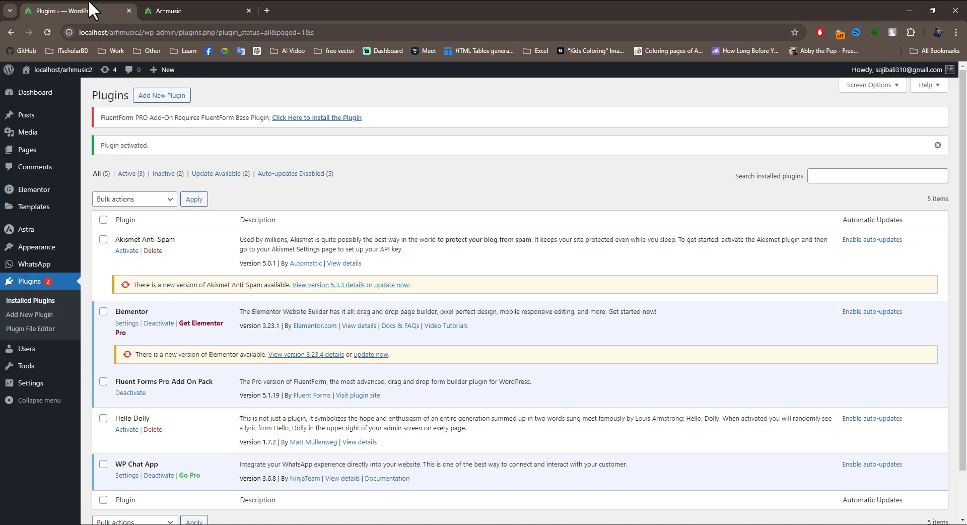
left_click(176, 7)
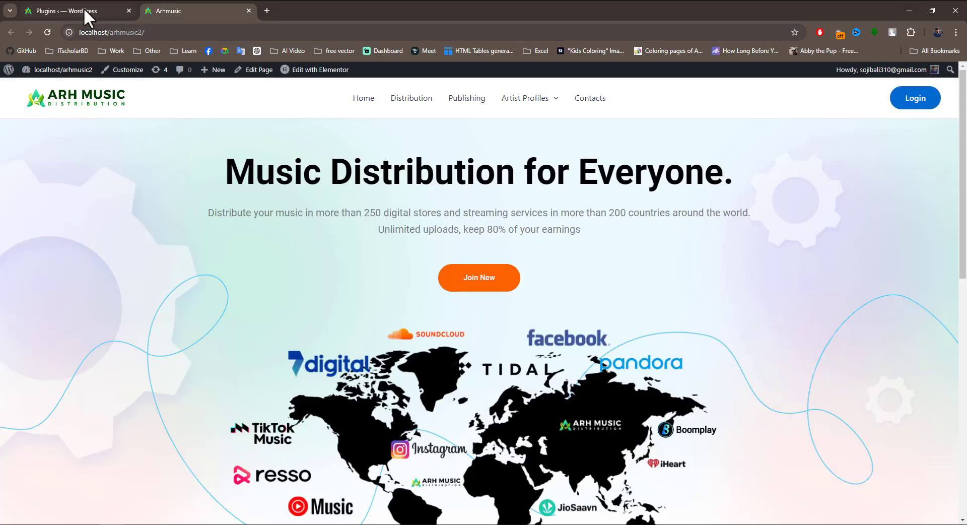
key("ctrl+w")
mouse_move(53, 75)
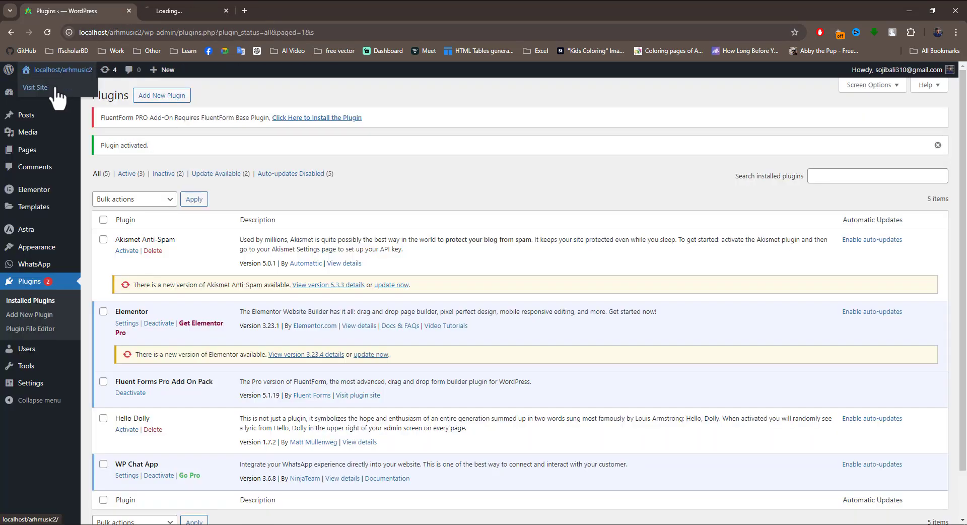
left_click(169, 12)
scroll(892, 447, "down", 2)
scroll(891, 447, "down", 5)
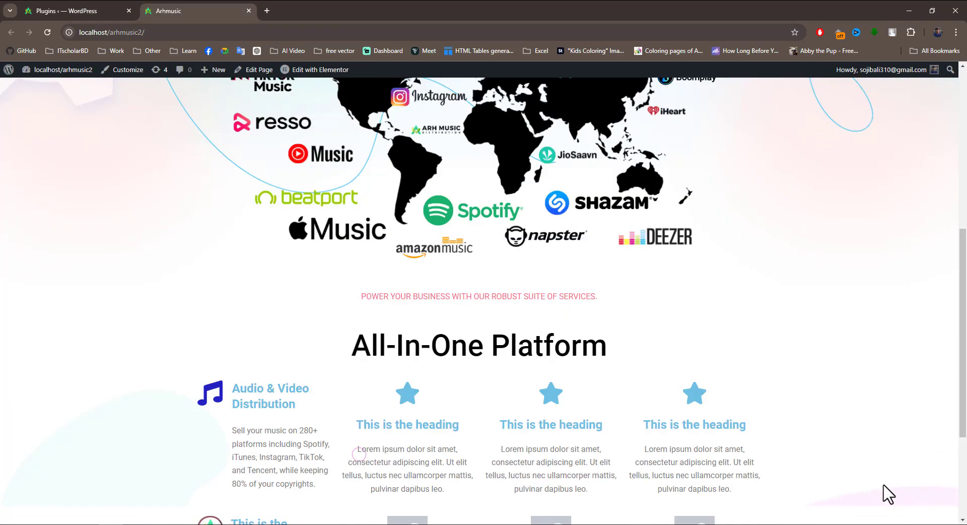
left_click(95, 10)
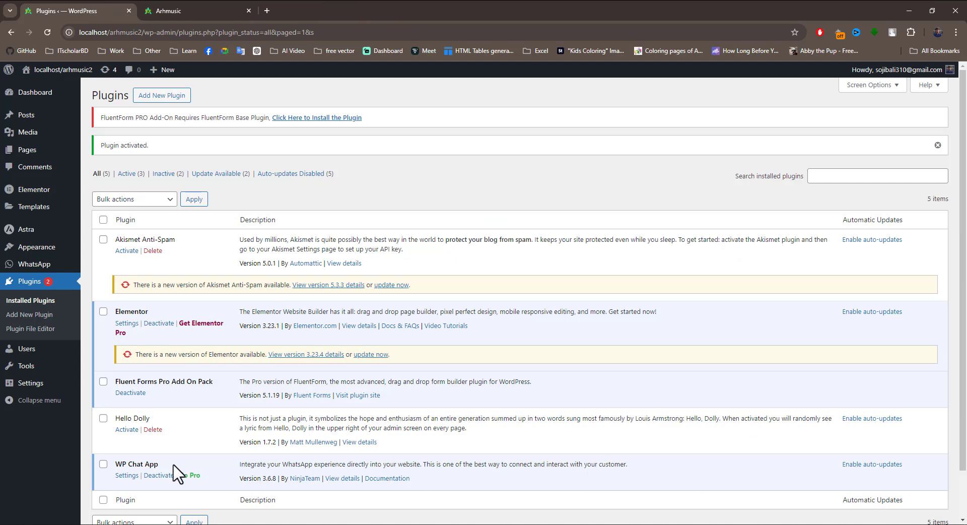
Add a new WhatsApp account named "WhatsApp" and enter its phone number with country code.
mouse_move(35, 265)
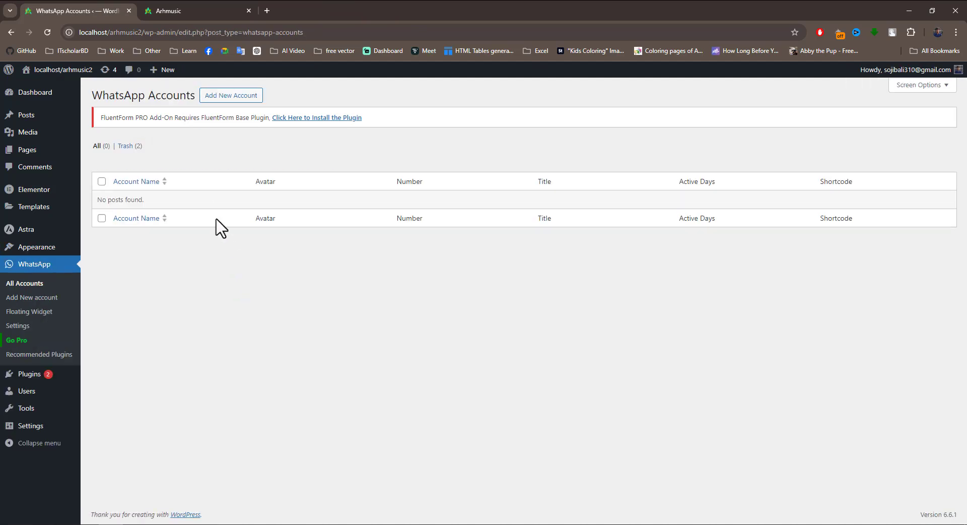
left_click(227, 106)
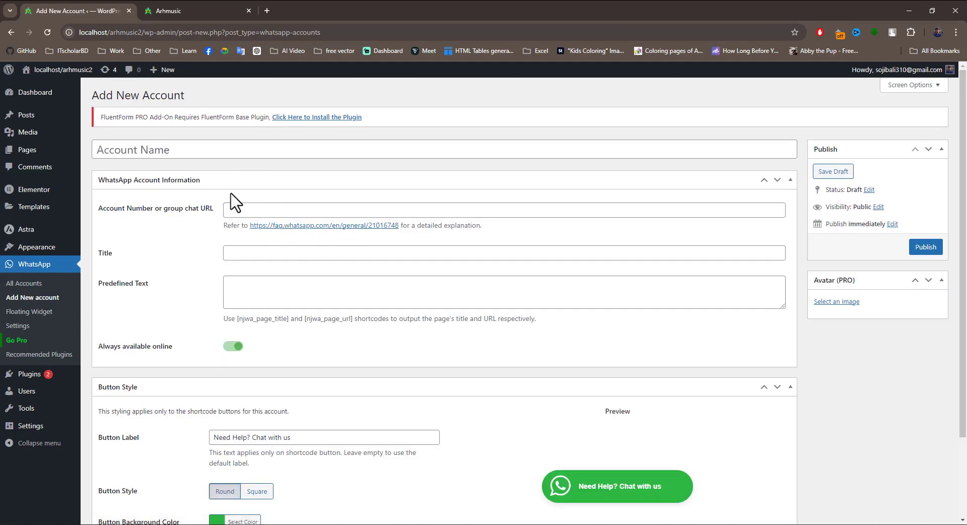
left_click(153, 156)
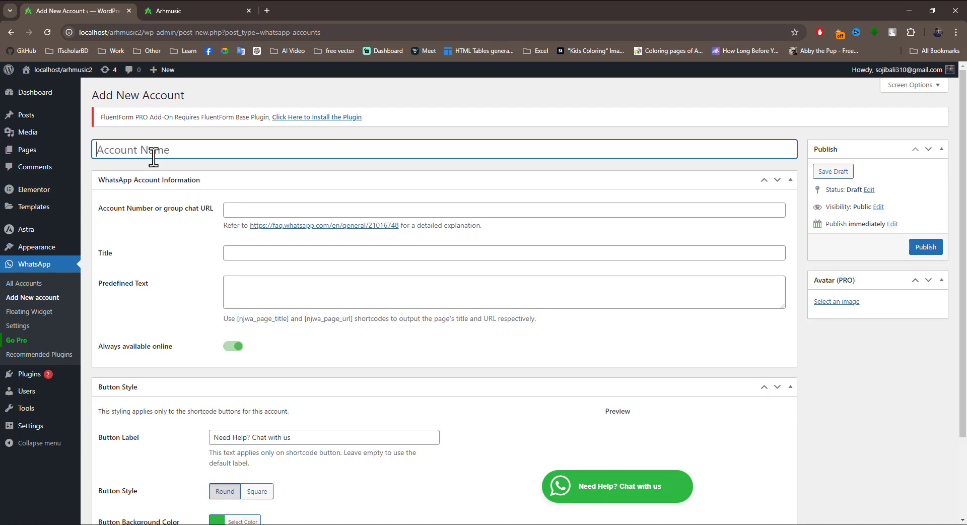
type("Whatsapp")
right_click(134, 147)
left_click(163, 155)
left_click(274, 212)
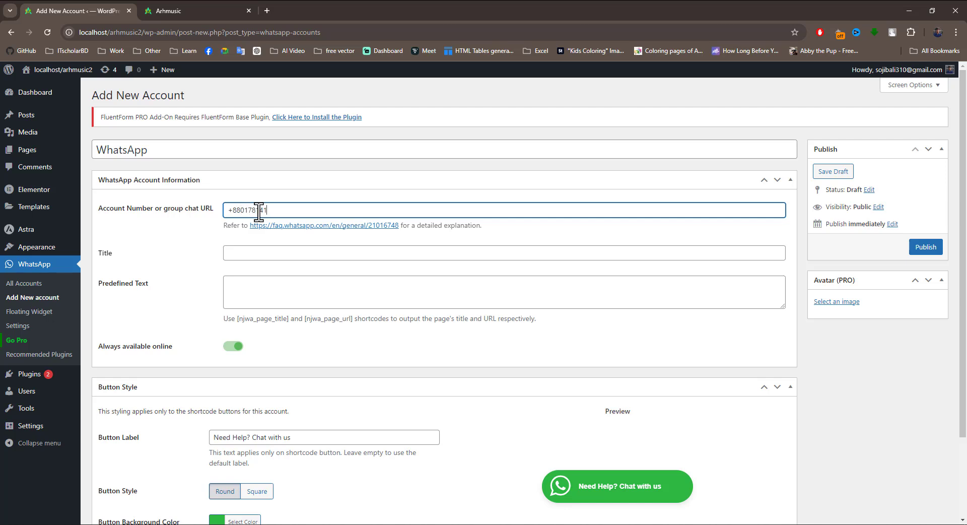
left_click(185, 244)
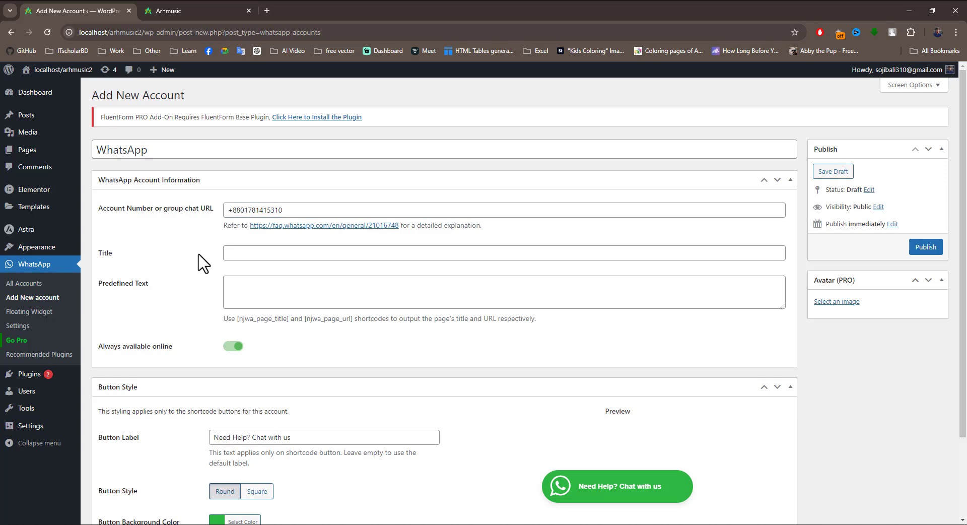
Copy the account name "WhatsApp" into both the Title and Predefined Text fields.
left_click(238, 251)
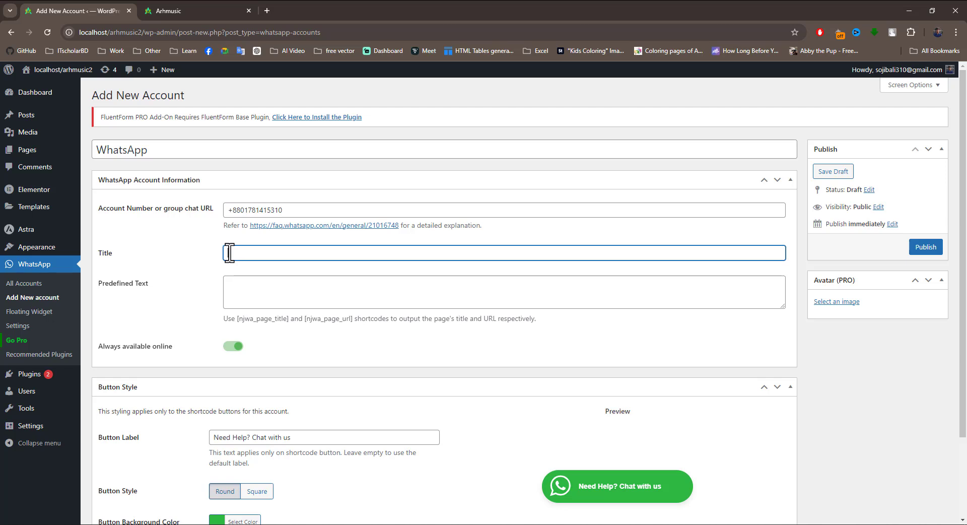
left_click_drag(187, 156, 65, 155)
key("ctrl+c")
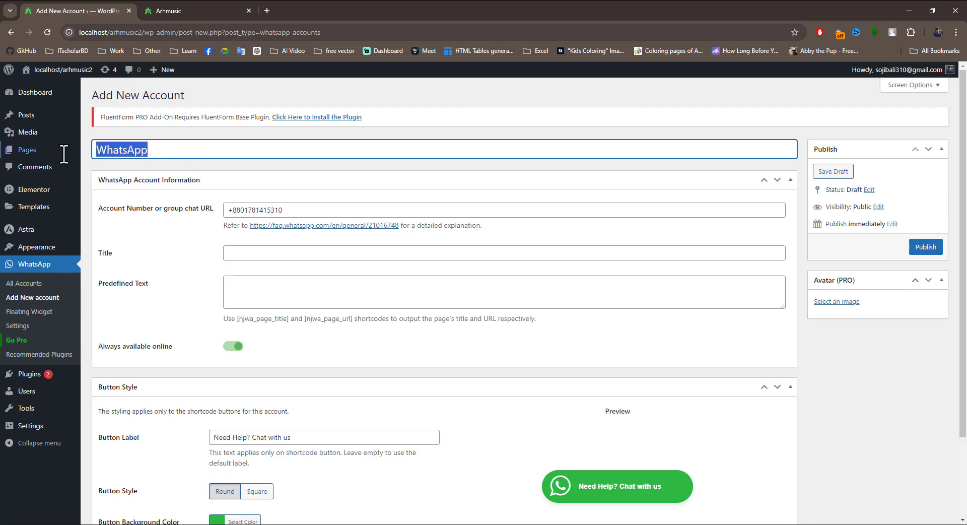
left_click(250, 257)
key("ctrl+v")
left_click(201, 272)
left_click(252, 290)
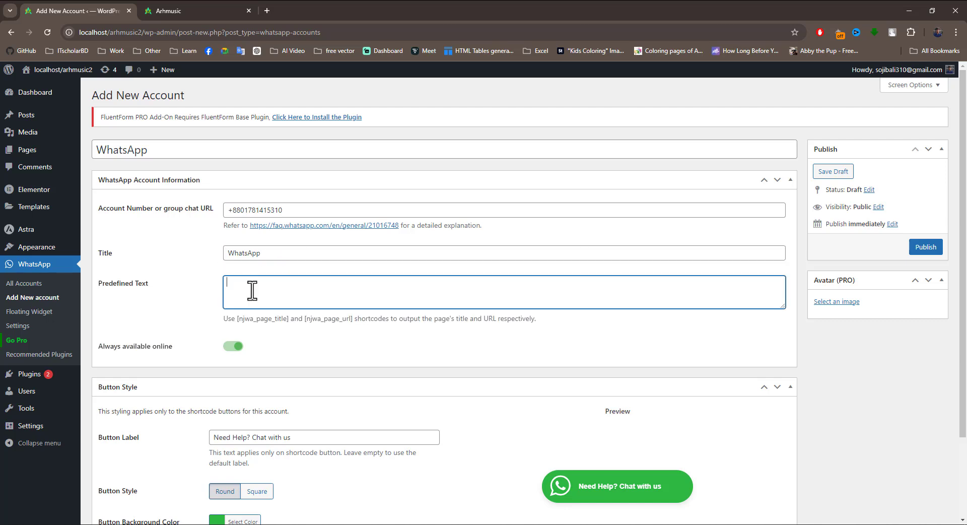
left_click(177, 287)
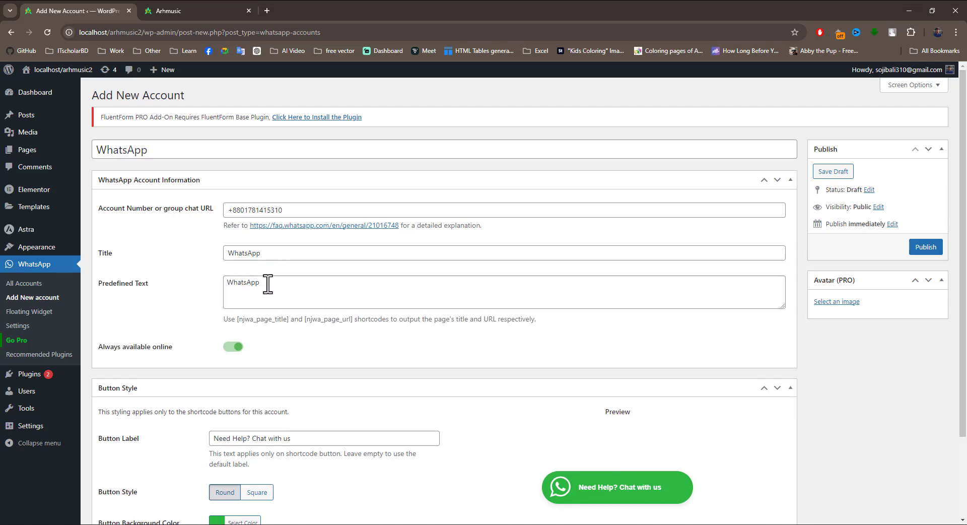
Review the account form's availability and button options, and look at where the chat button belongs on the live home page.
scroll(206, 309, "down", 2)
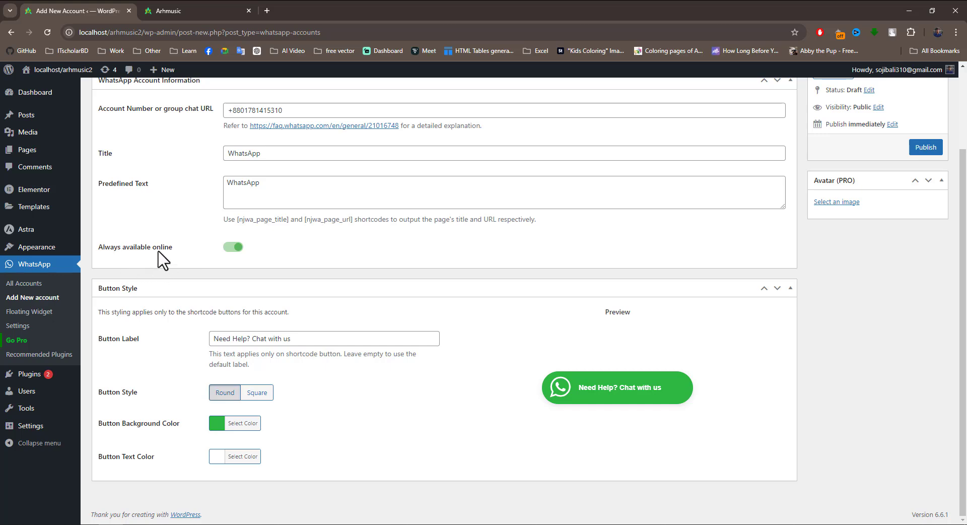
scroll(196, 259, "up", 1)
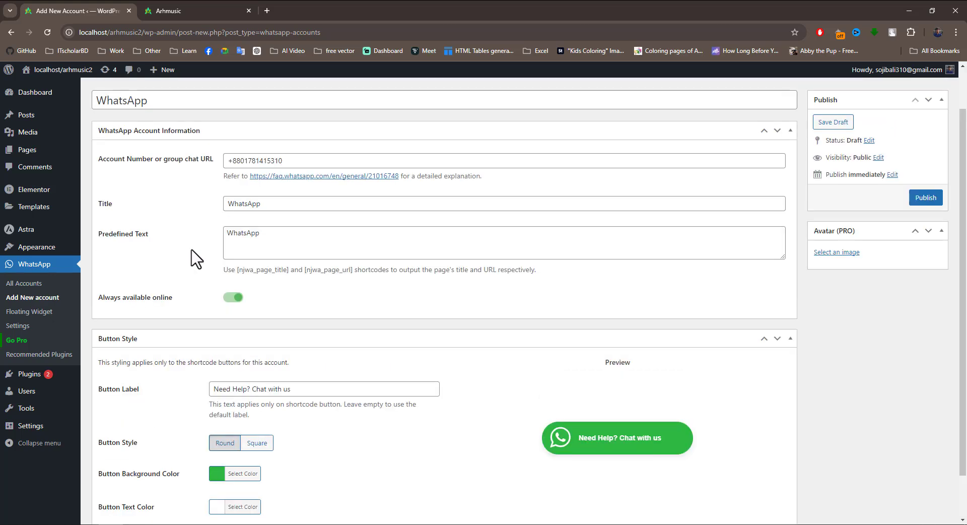
left_click(158, 9)
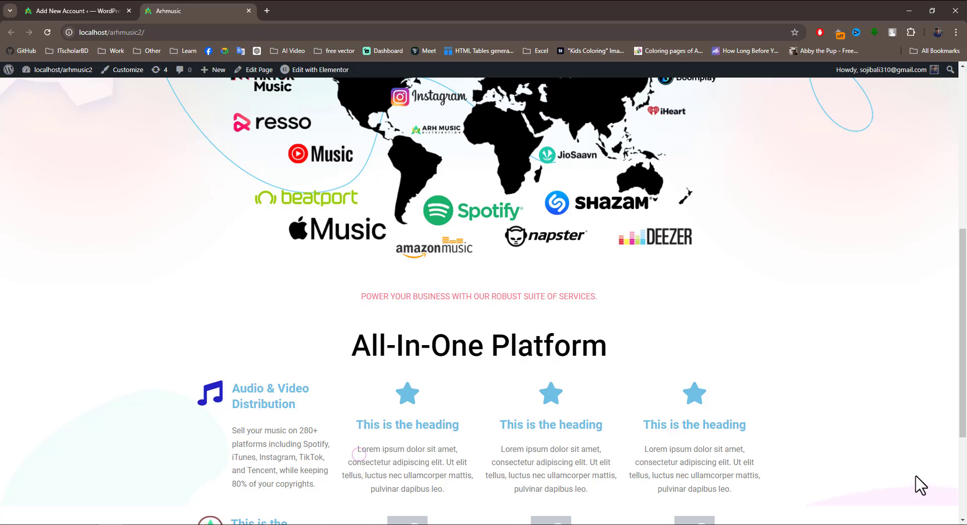
left_click(82, 10)
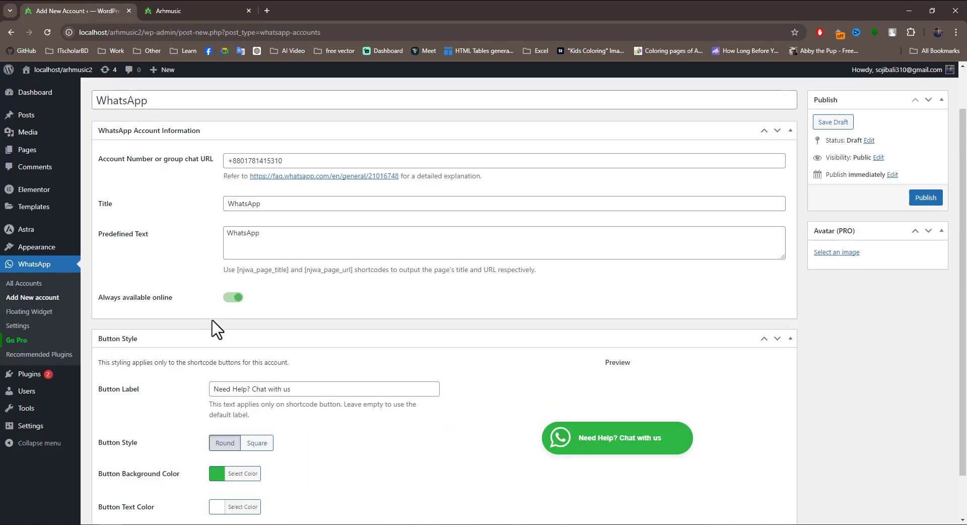
Clear the button label, try the Square button style and set the style back to Round.
scroll(212, 347, "down", 1)
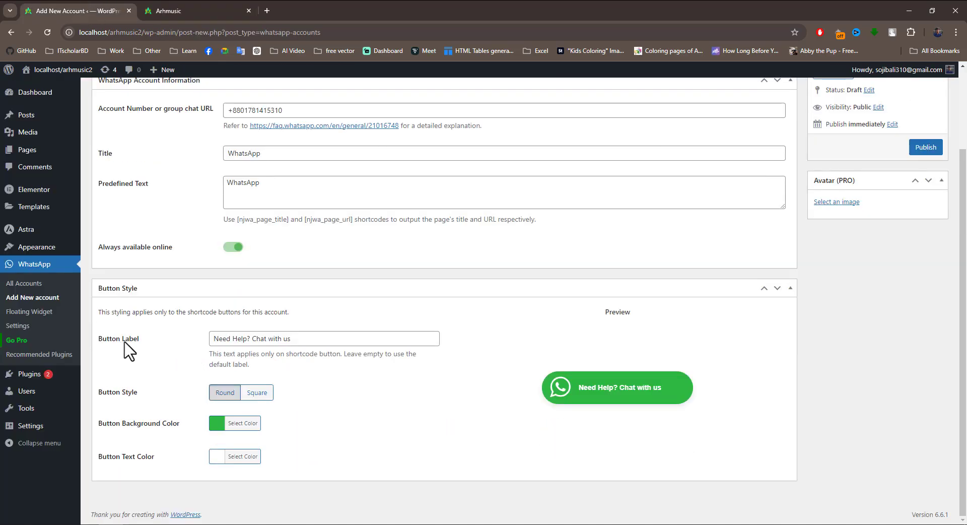
left_click_drag(301, 339, 175, 339)
key("BackSpace")
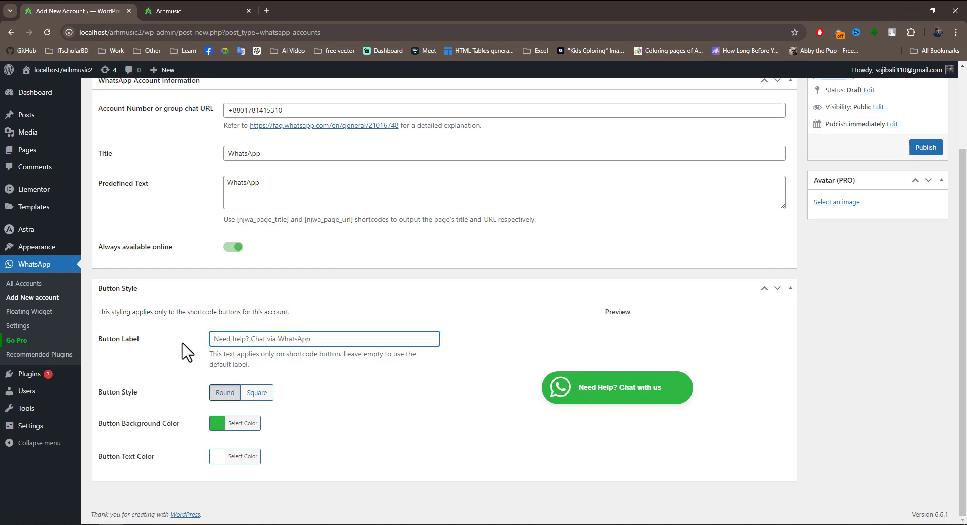
left_click(179, 347)
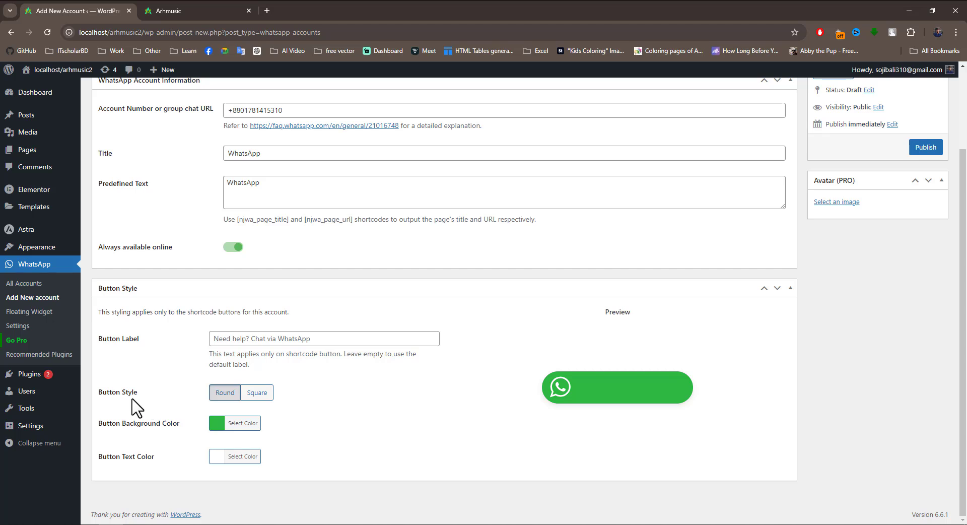
left_click(250, 392)
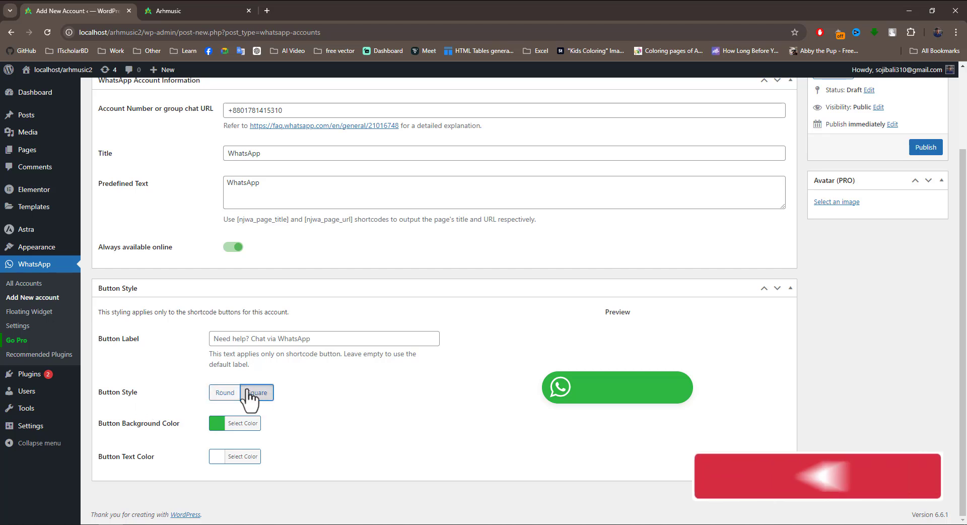
left_click(229, 394)
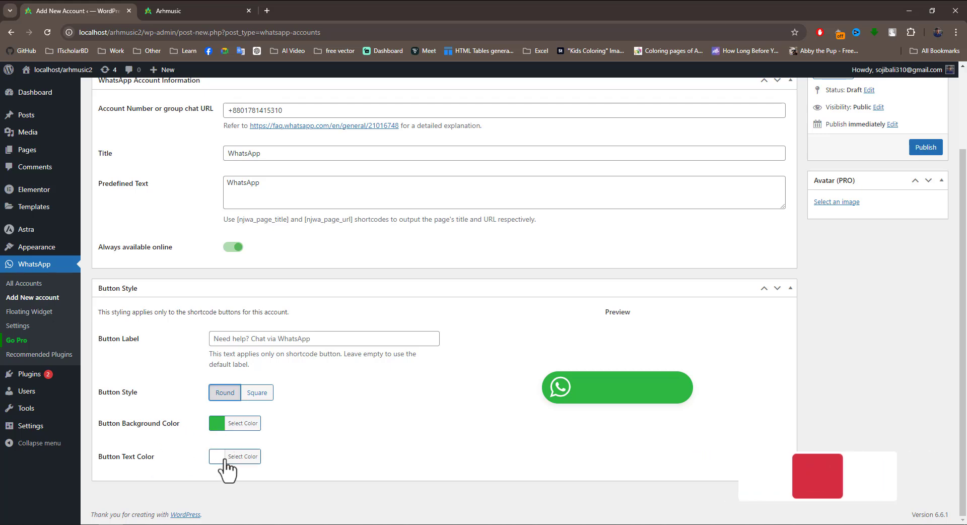
Publish the new WhatsApp account.
scroll(272, 373, "up", 3)
left_click(300, 283)
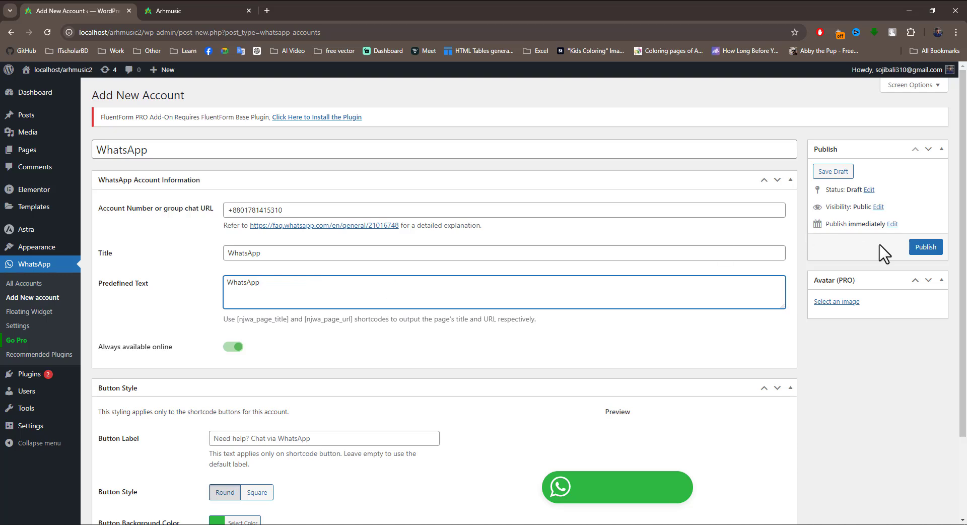
left_click(925, 249)
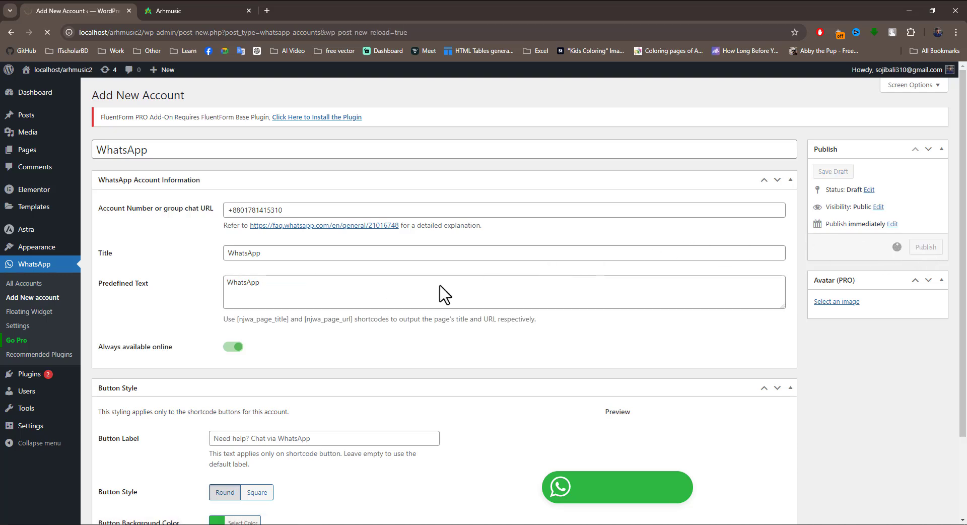
Check the live home page down to its footer for the chat button, and return to the account editor.
left_click(163, 6)
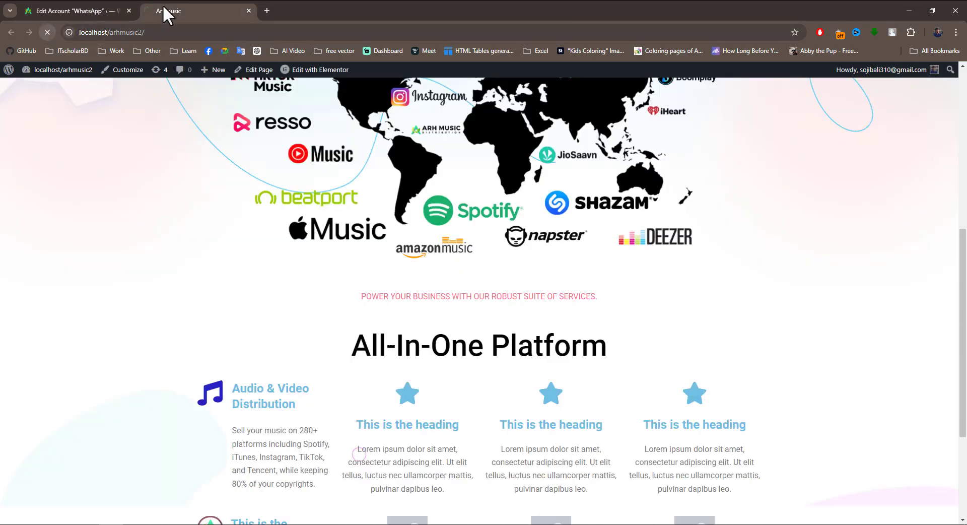
scroll(461, 275, "down", 5)
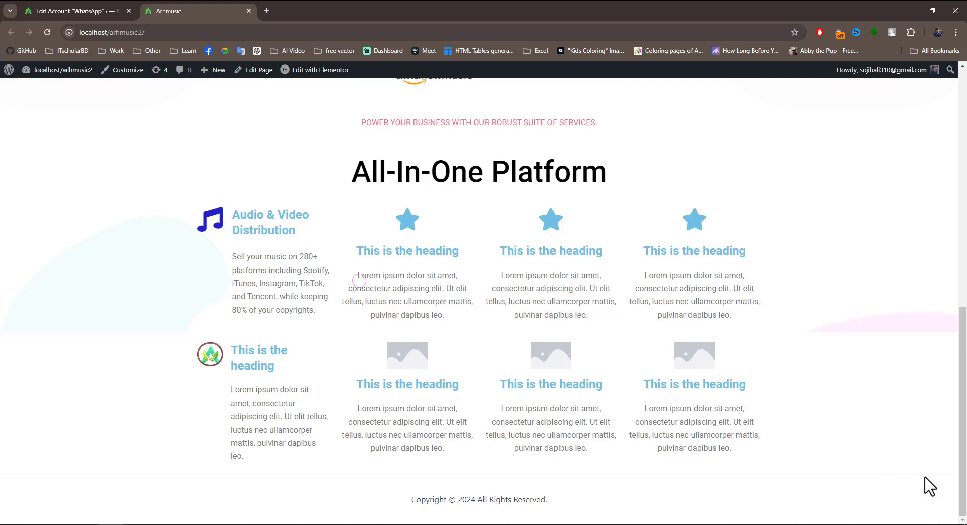
left_click(83, 10)
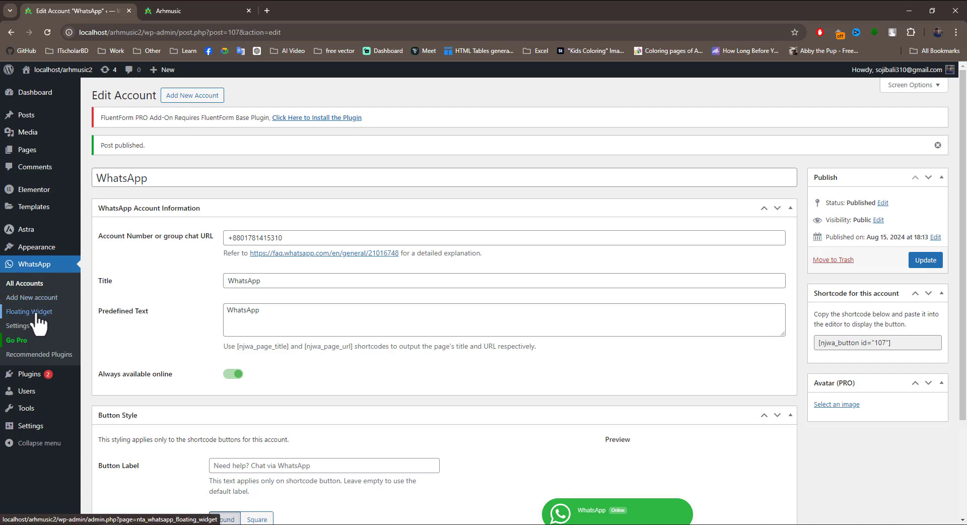
Add the WhatsApp account to the floating widget's selected accounts.
left_click(23, 313)
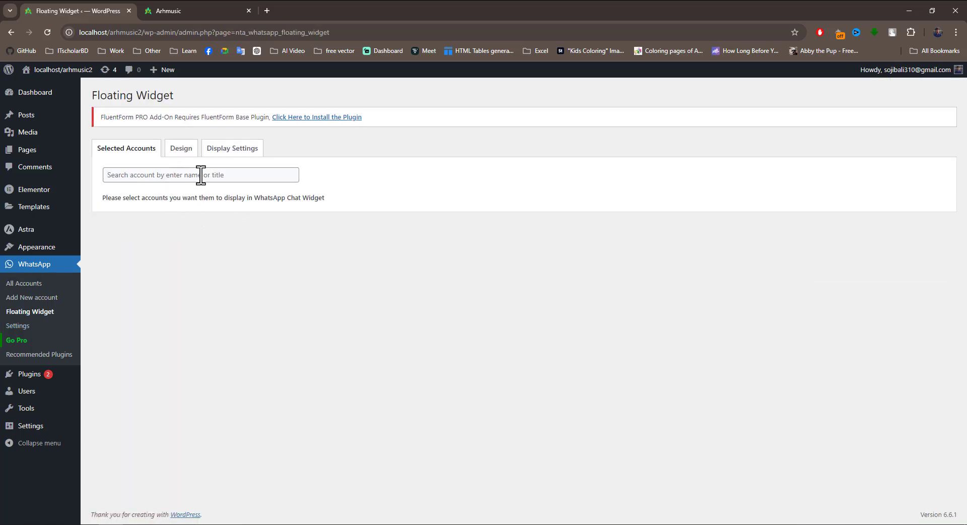
left_click(153, 178)
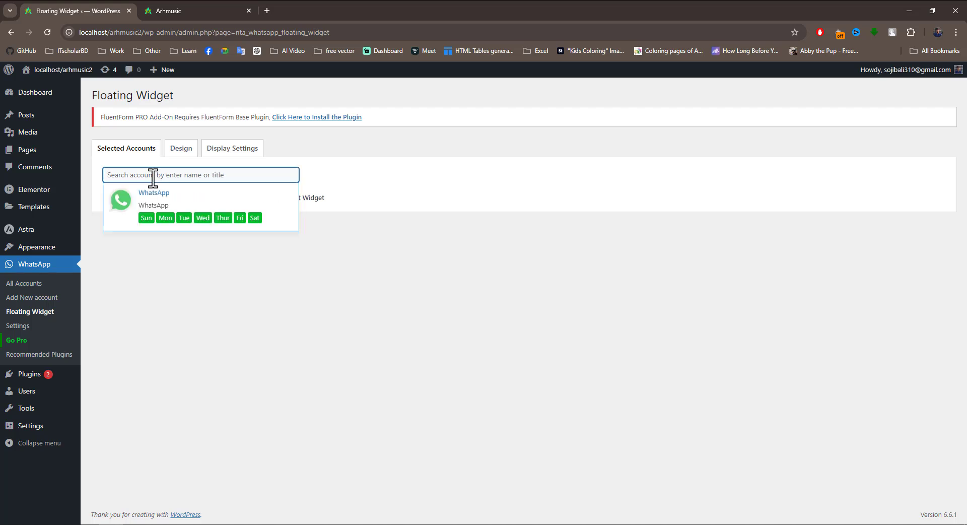
left_click(156, 209)
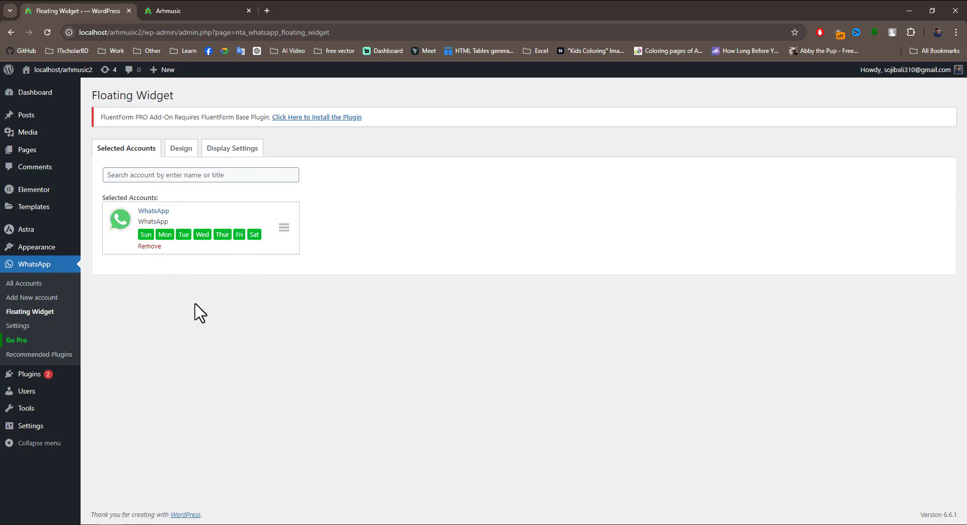
Reload the live home page and check the floating chat button by opening and closing its popup.
left_click(177, 10)
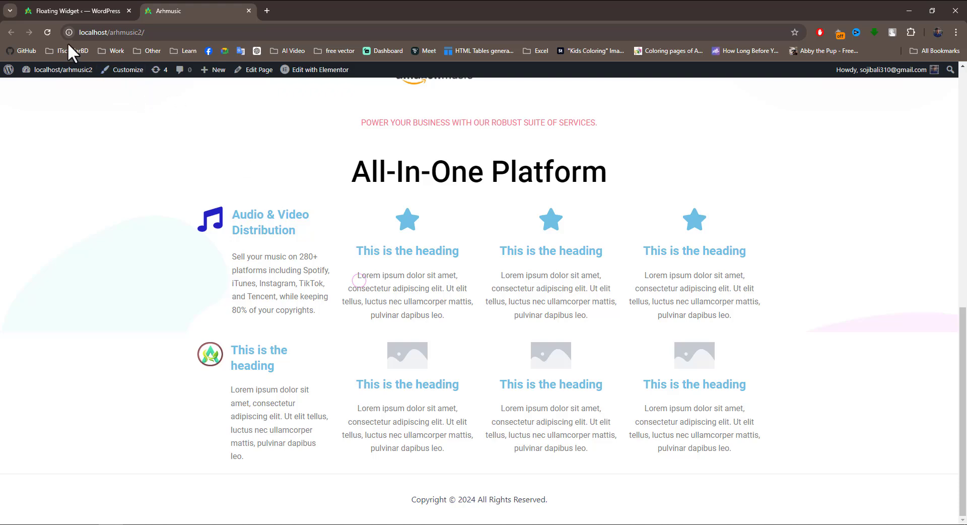
left_click(48, 33)
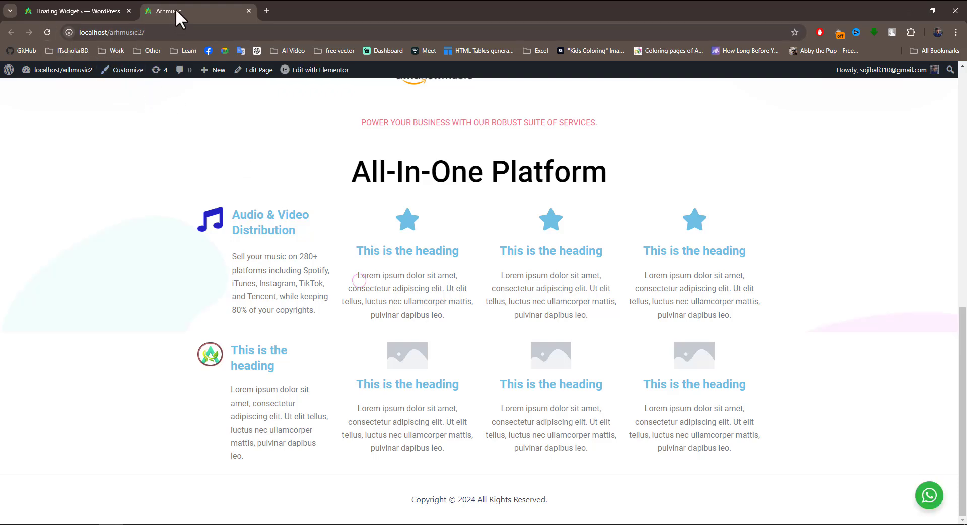
left_click(931, 502)
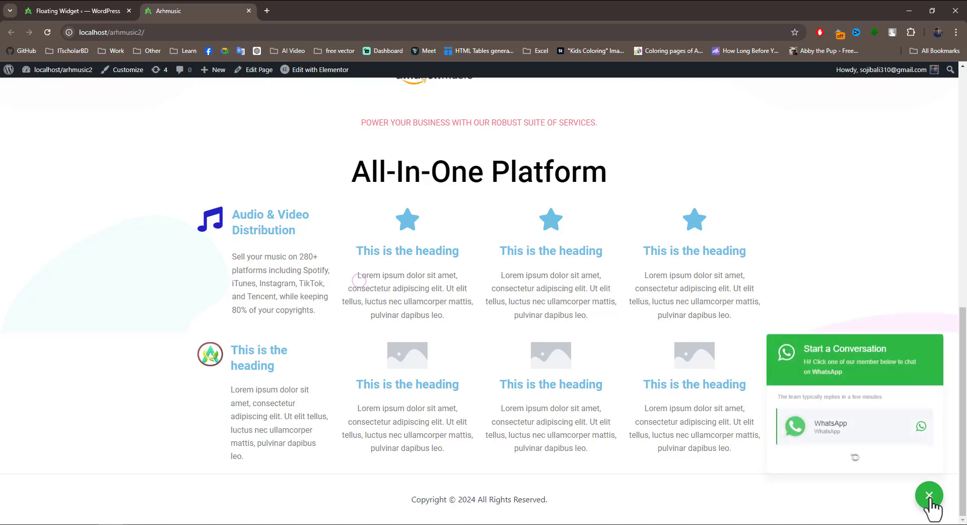
left_click(930, 500)
Open the floating widget's design settings and compare the widget text with the heading in the chat popup preview.
left_click(82, 10)
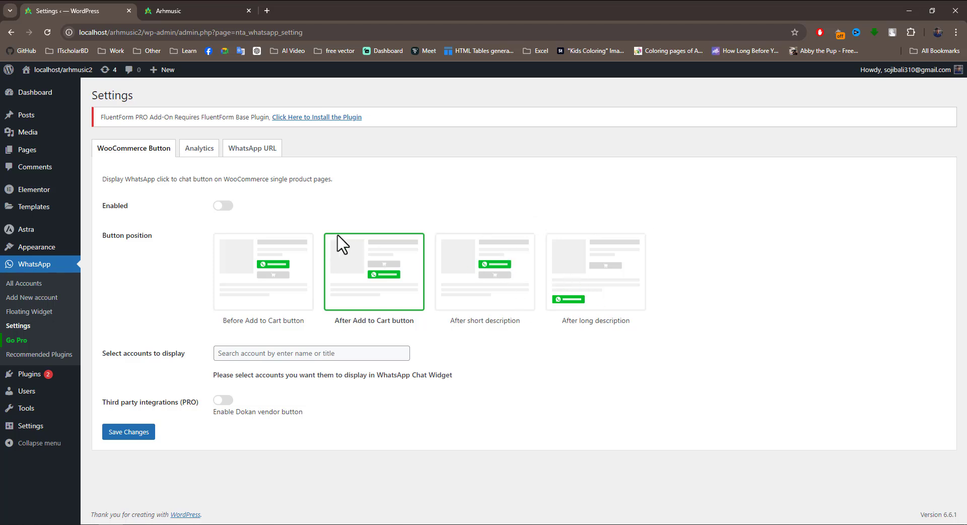
left_click(36, 311)
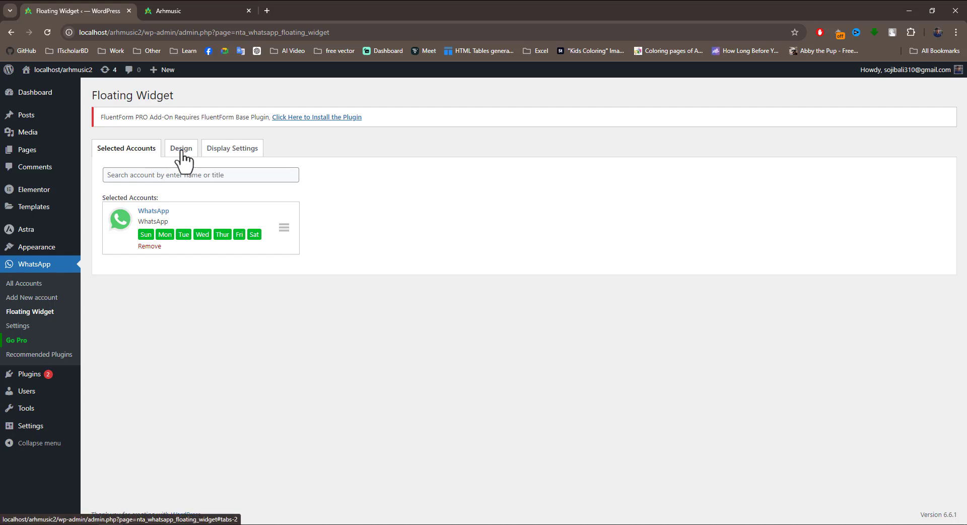
left_click(181, 152)
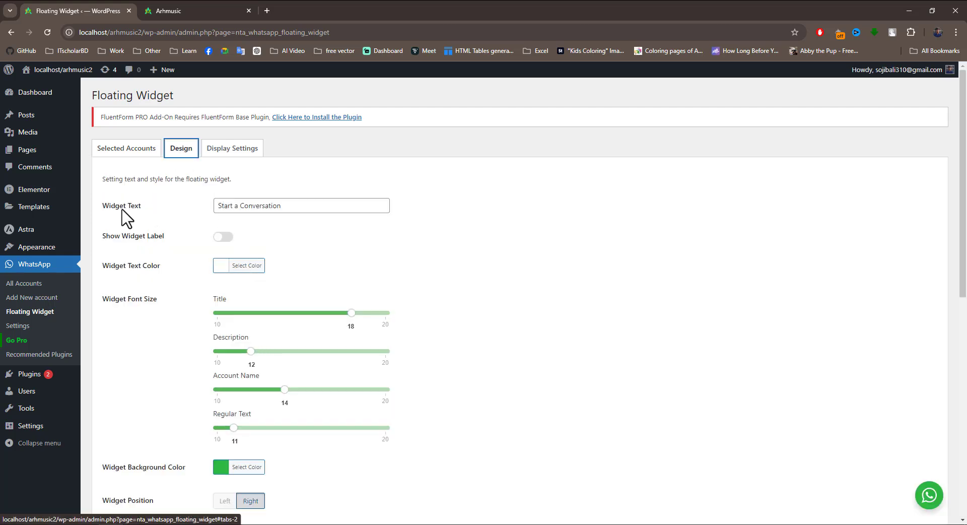
left_click(258, 206)
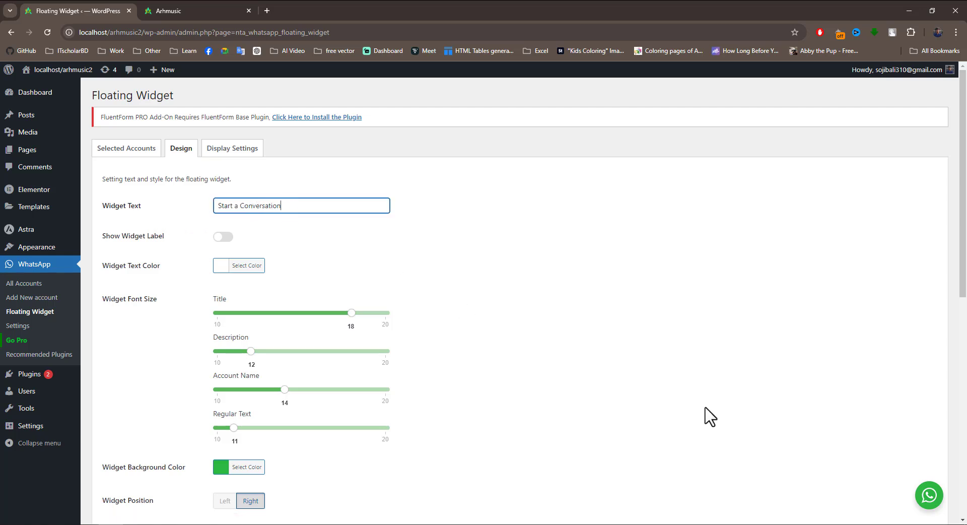
left_click(929, 496)
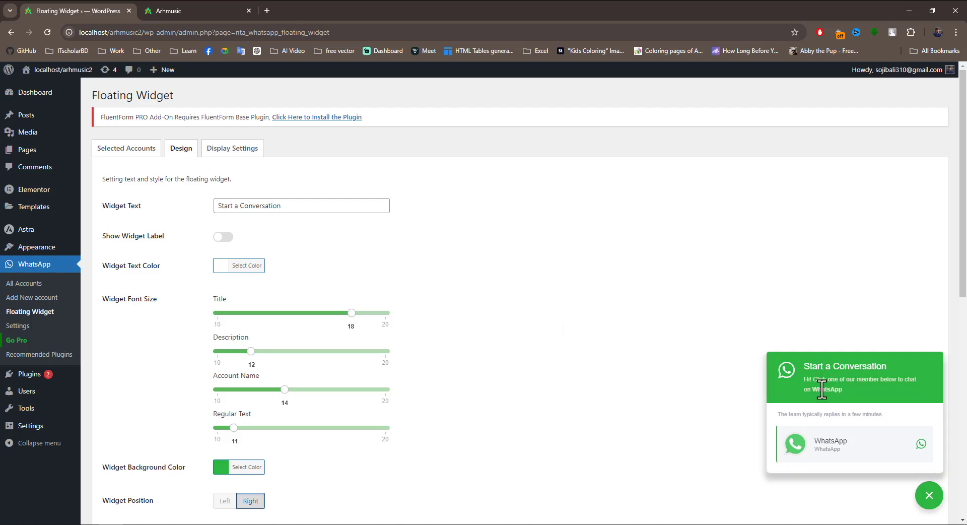
left_click(274, 206)
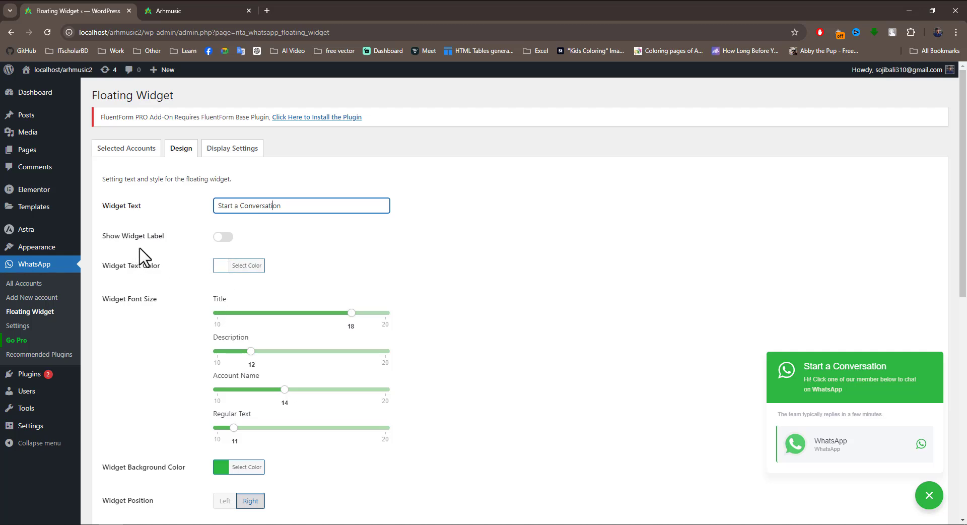
Try showing the widget label beside the floating chat button, and switch the label off again.
left_click(223, 237)
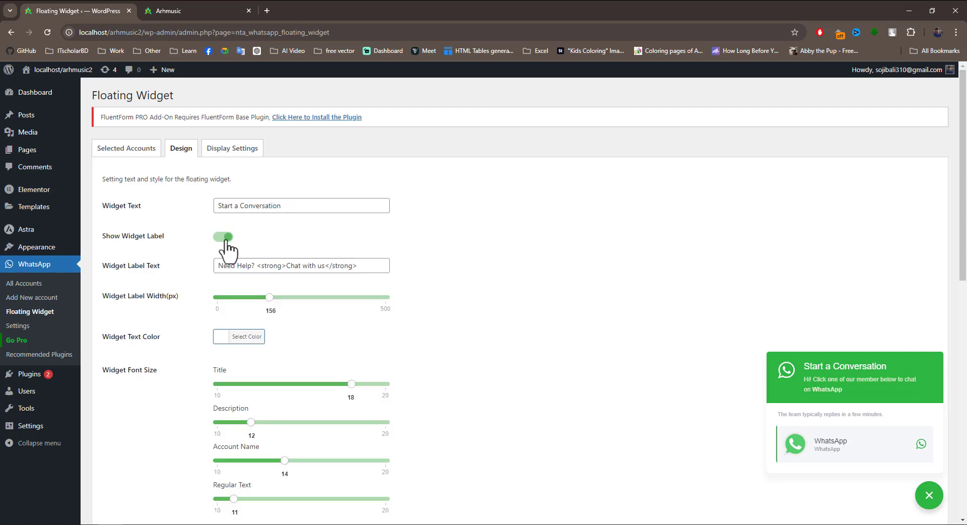
left_click(930, 497)
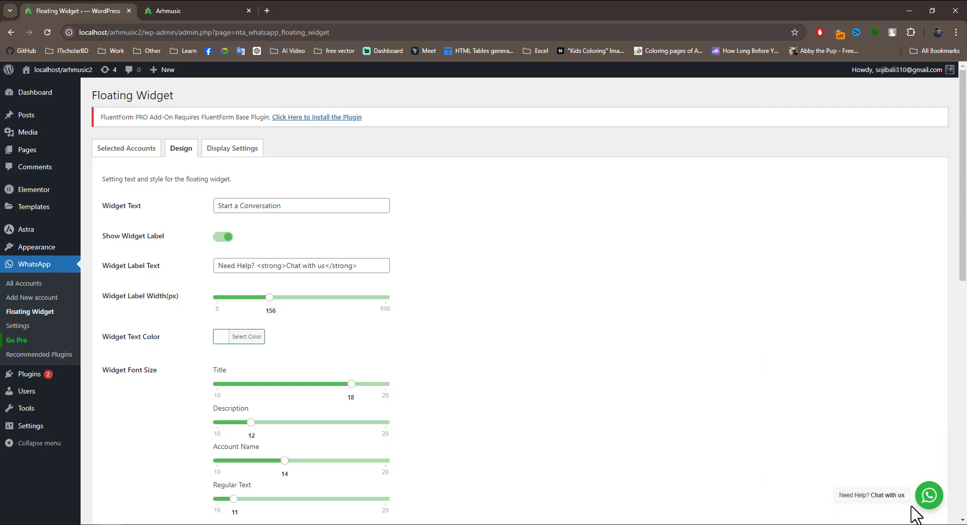
left_click(222, 237)
Review the font size, color, position, distance and text options of the floating widget design, and save the changes.
scroll(289, 308, "down", 1)
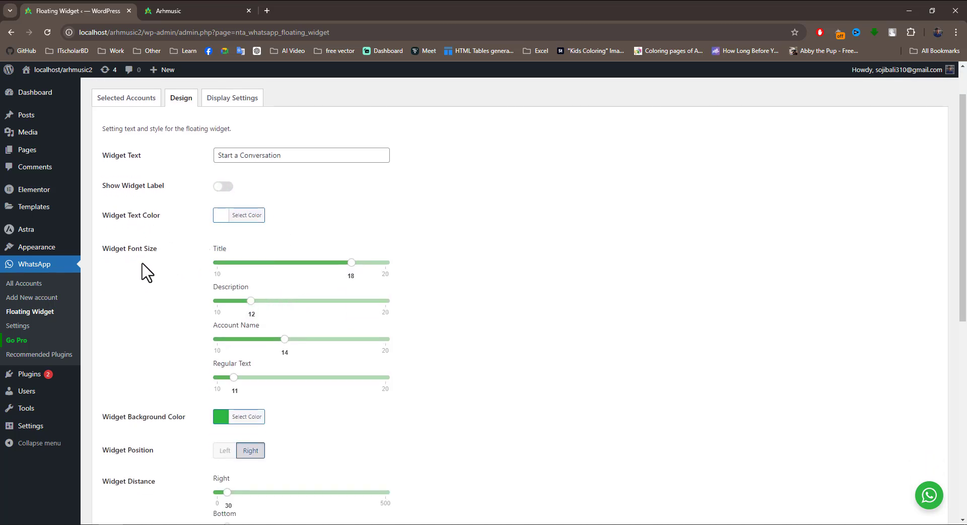
scroll(255, 299, "down", 2)
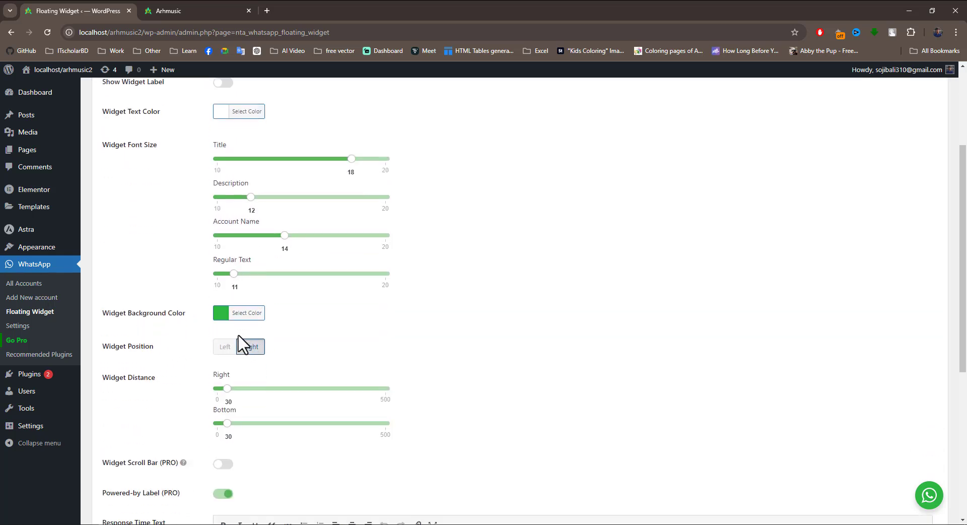
scroll(243, 347, "down", 3)
scroll(255, 403, "down", 1)
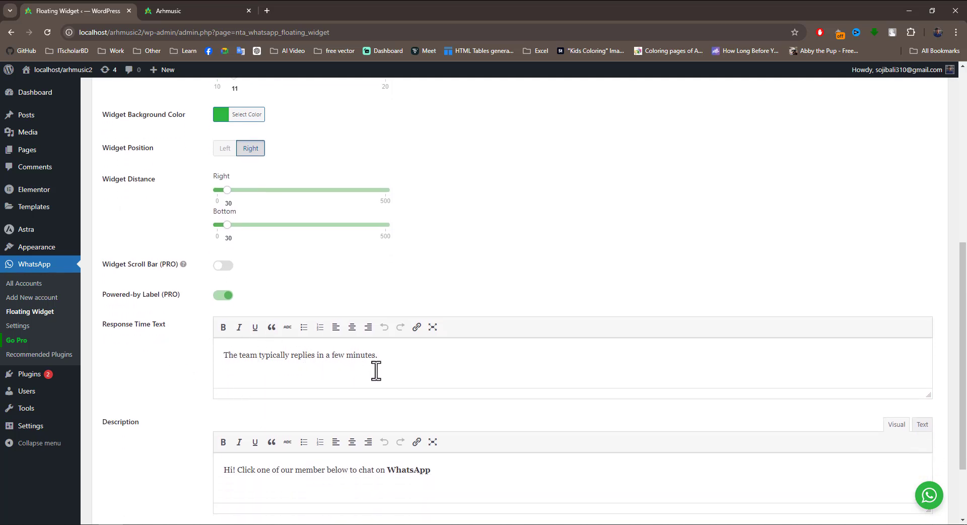
scroll(377, 371, "down", 2)
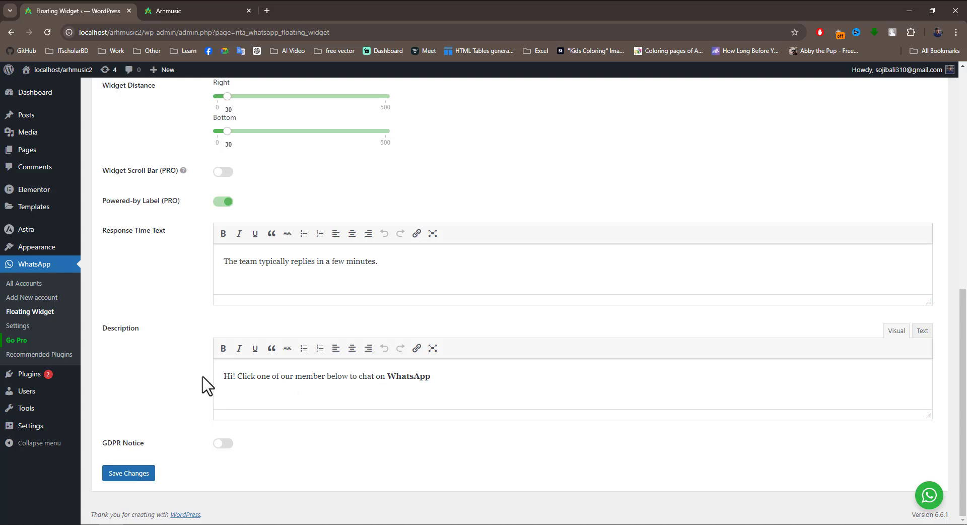
left_click(132, 473)
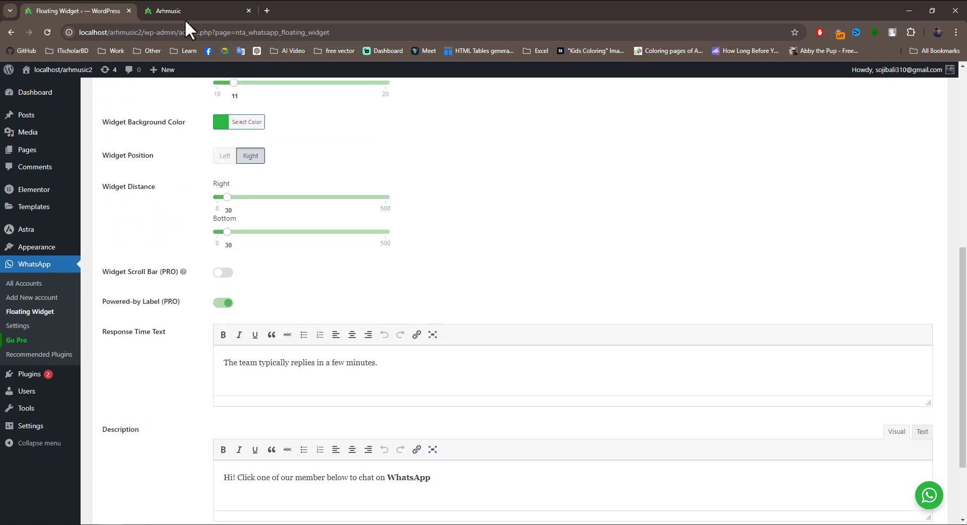
Test the chat popup on the live home page by starting a chat with the WhatsApp account, and return to the site.
left_click(171, 2)
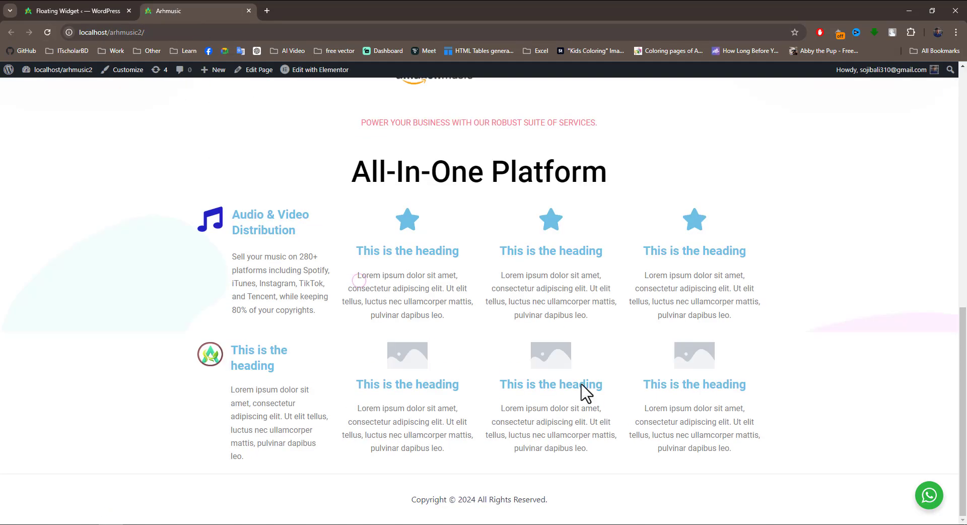
left_click(932, 500)
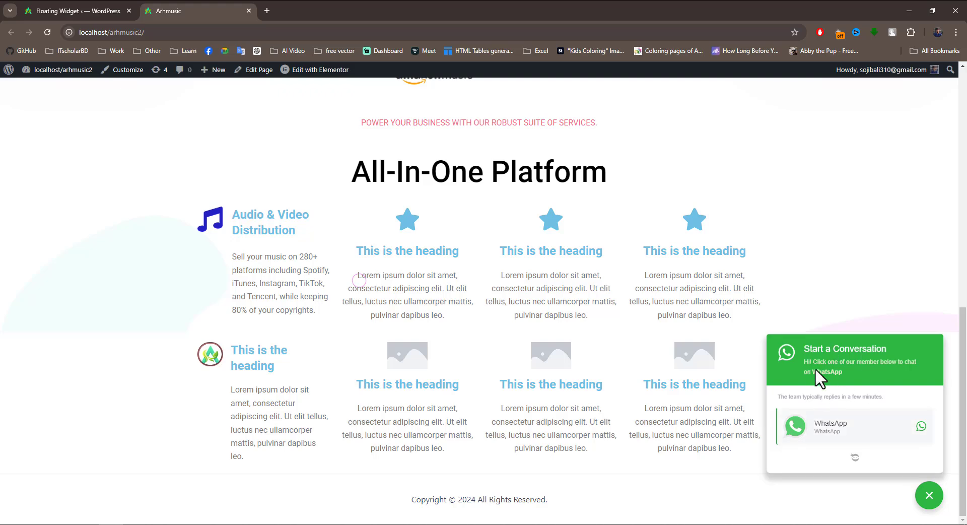
left_click(838, 428)
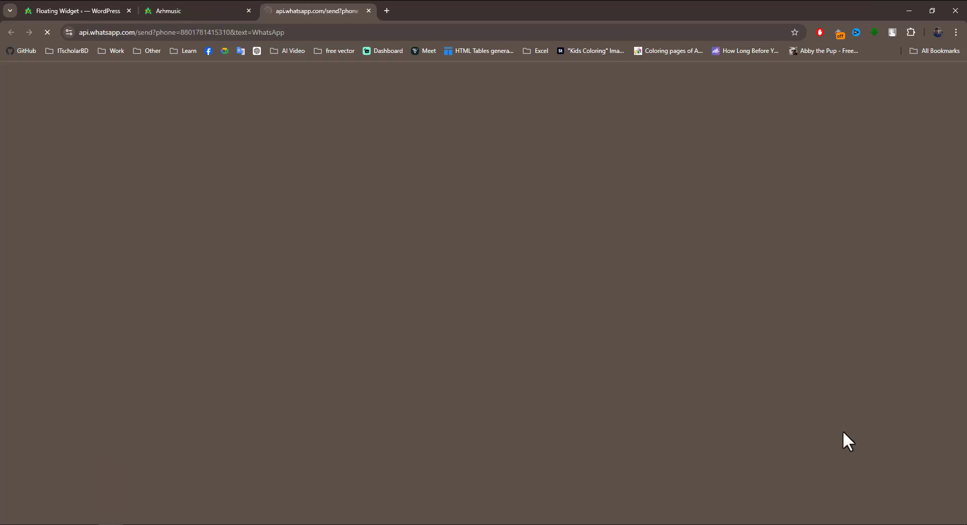
left_click(591, 125)
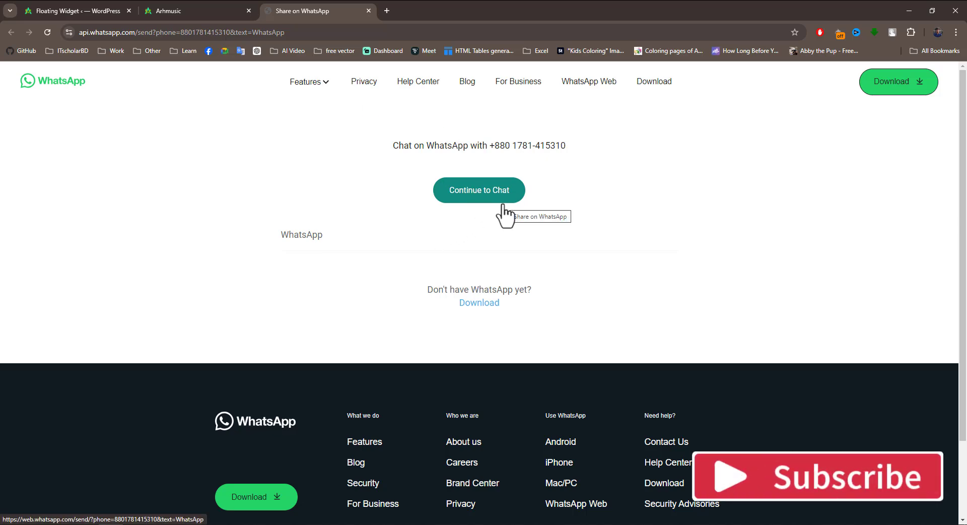
left_click(195, 10)
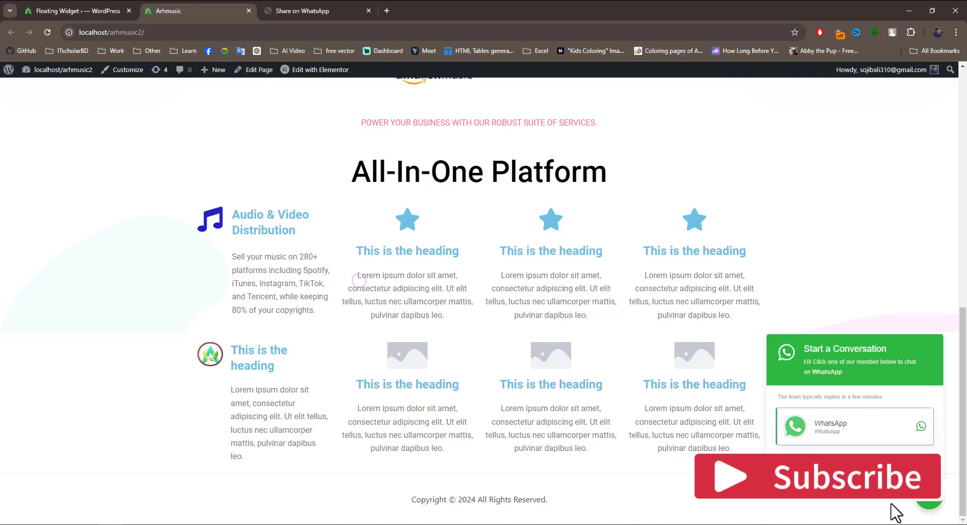